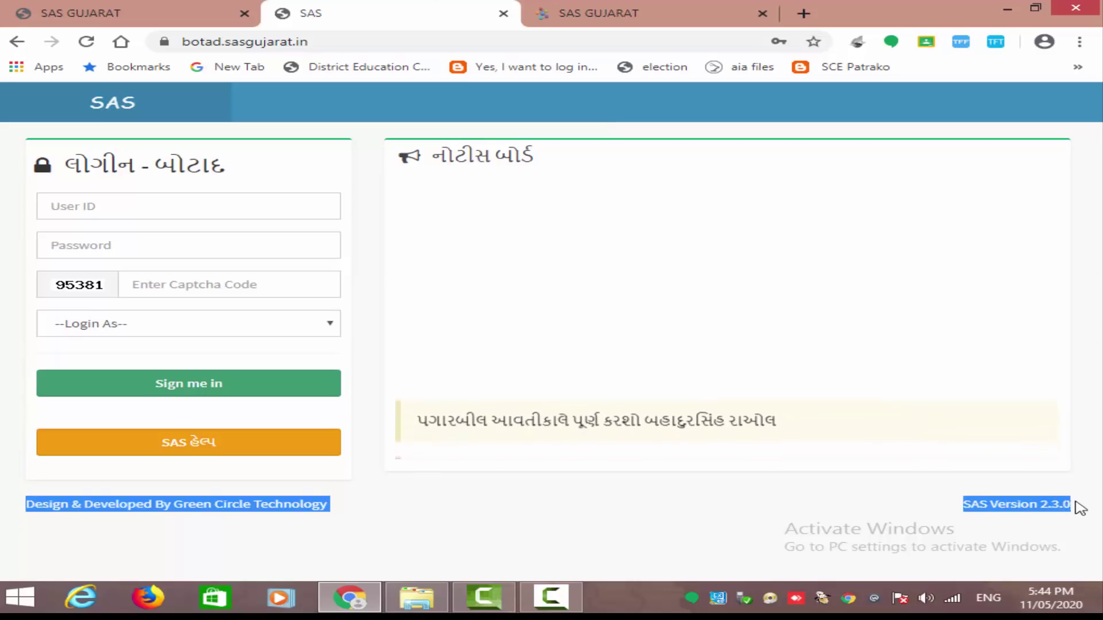
left_click(1075, 511)
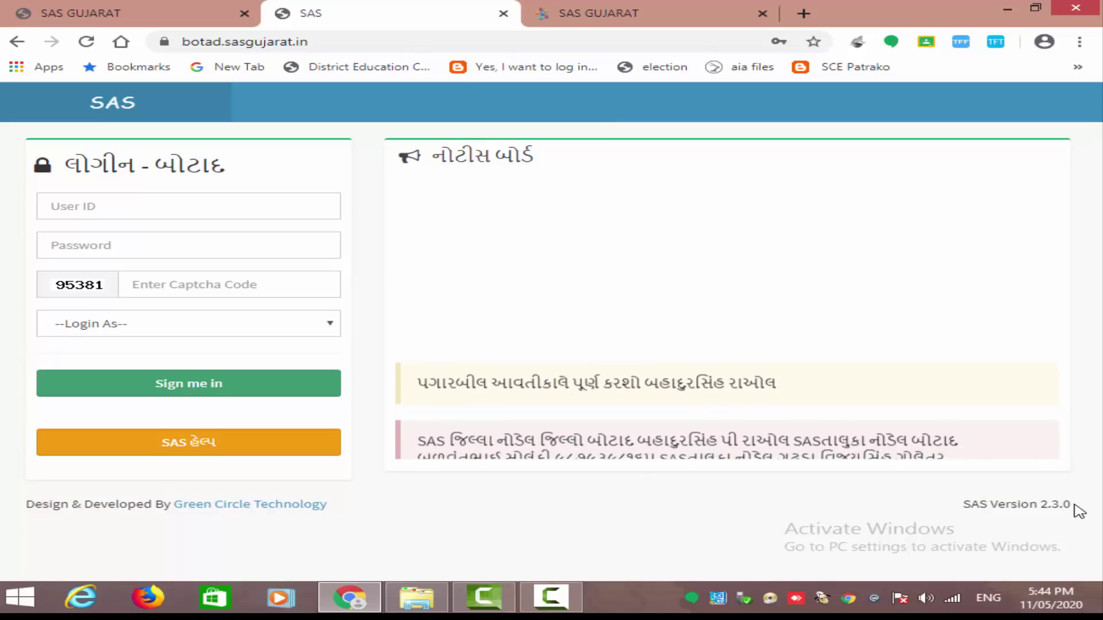
triple_click(1074, 512)
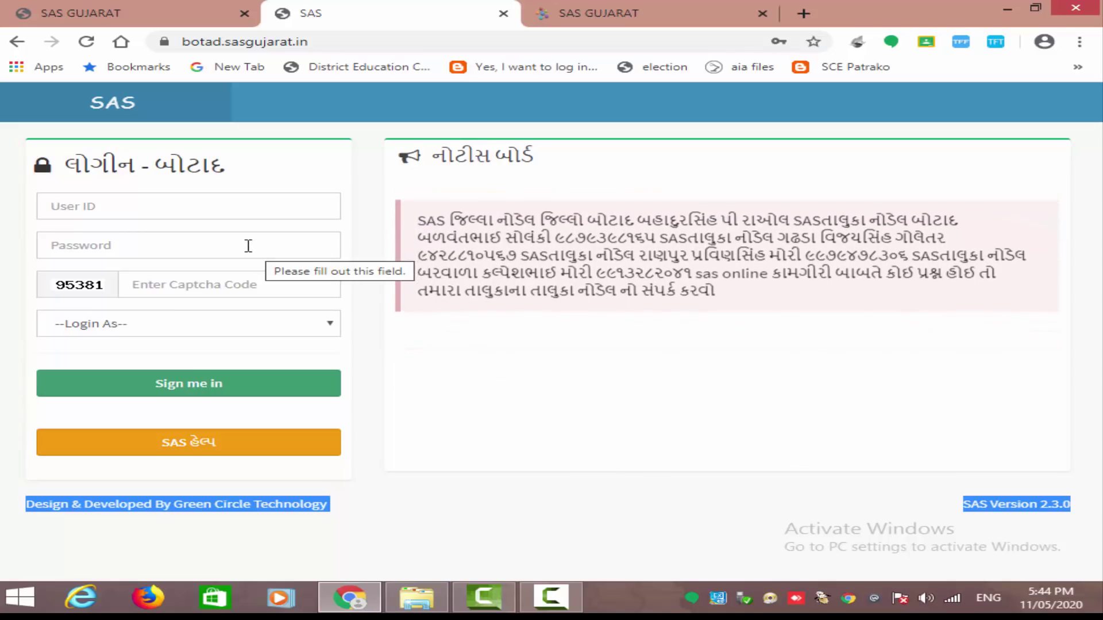
left_click(111, 12)
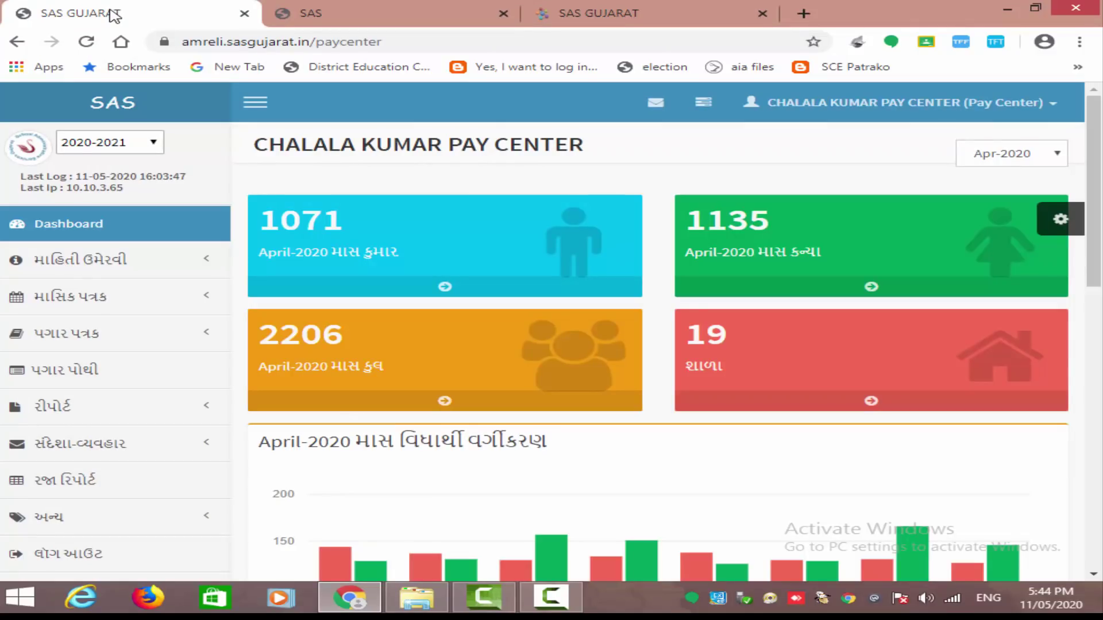
- Keep the academic year at 2020-2021 in the year dropdown
left_click(156, 148)
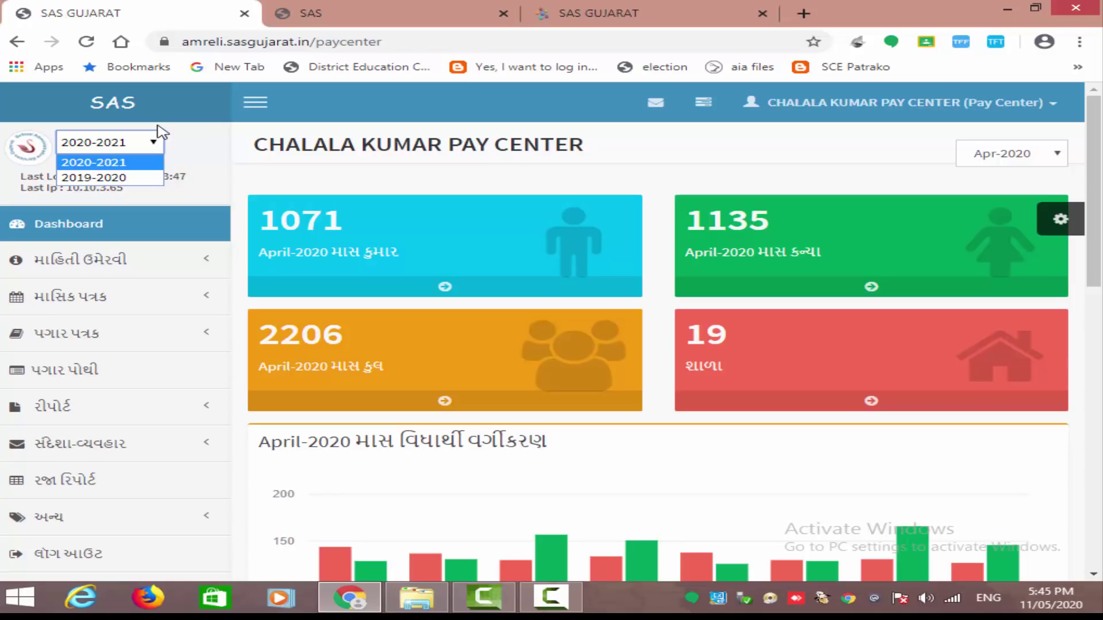
left_click(225, 167)
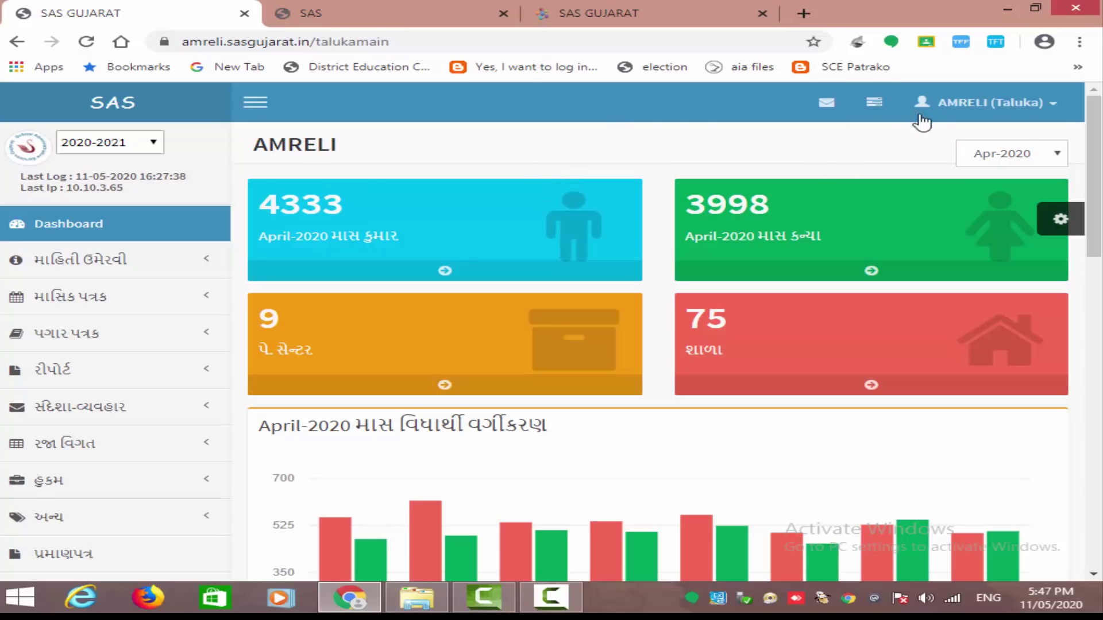
- Open the Amreli taluka Profile form and focus its Column 23 name field
left_click(950, 112)
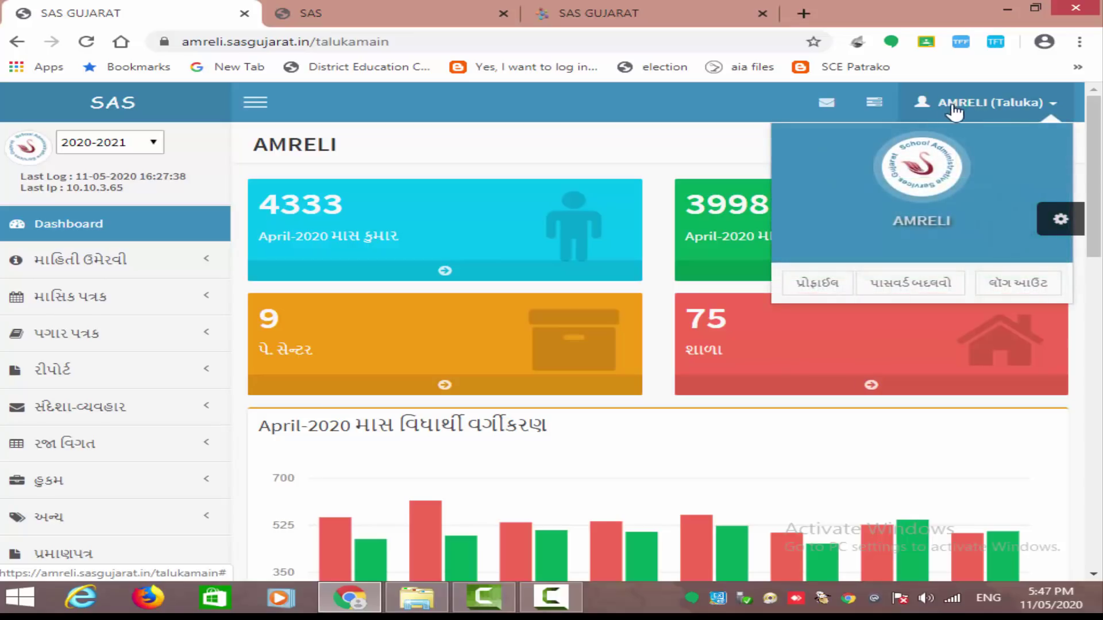
left_click(830, 287)
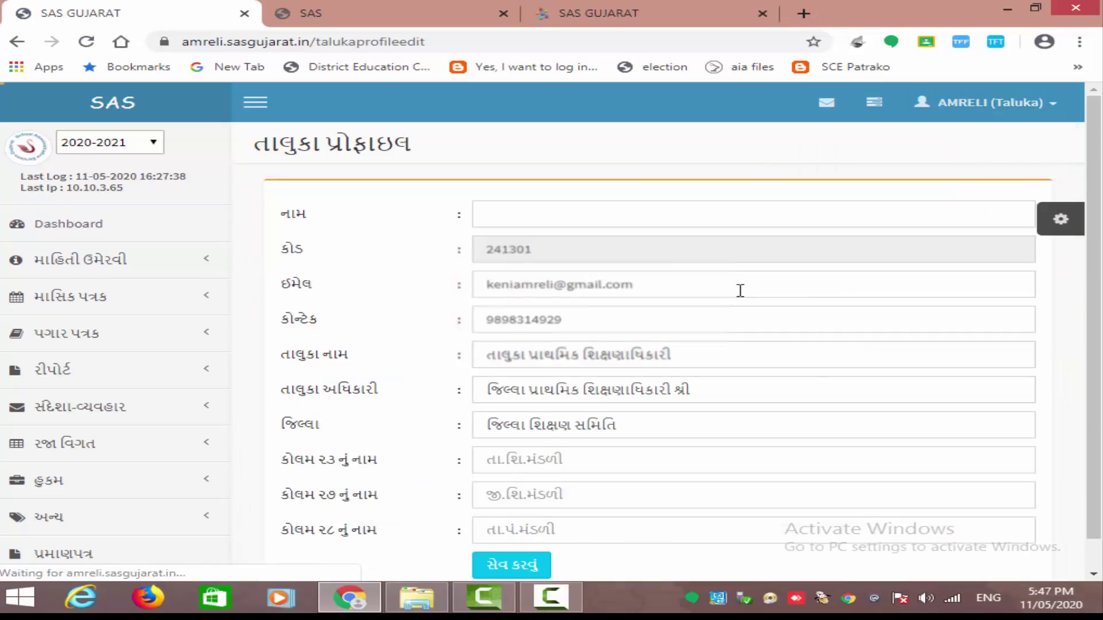
scroll(689, 321, "down", 1)
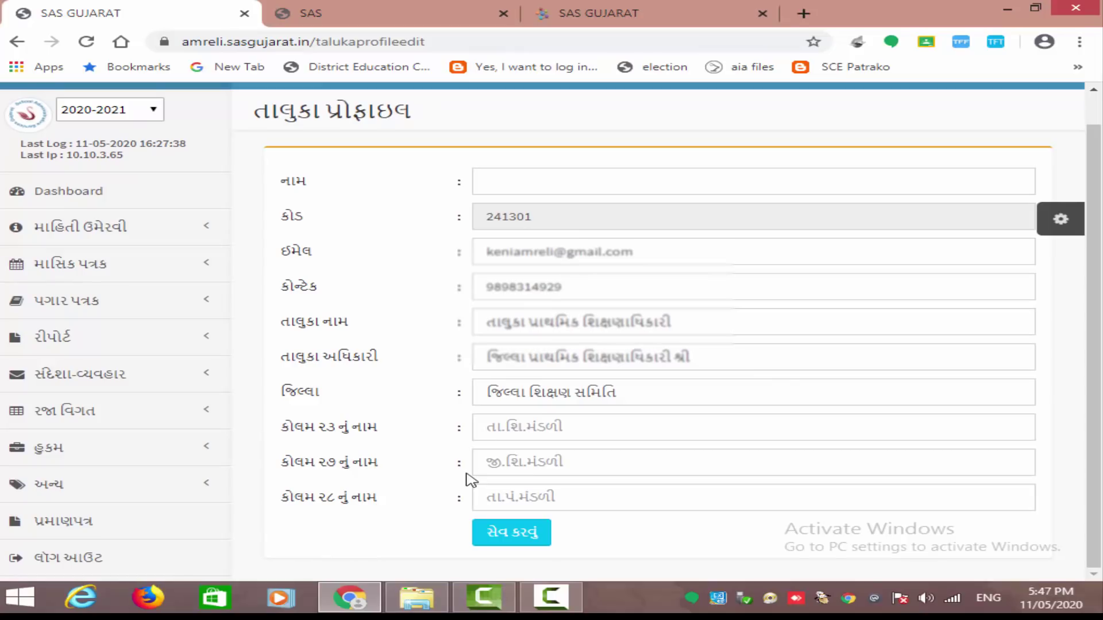
left_click(522, 426)
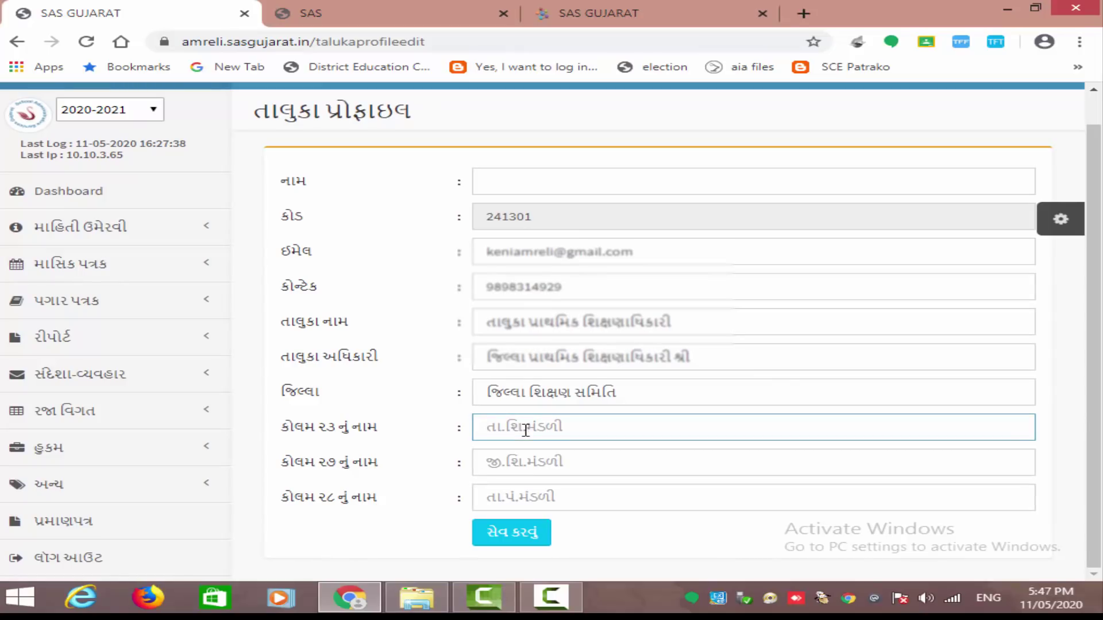
left_click(519, 468)
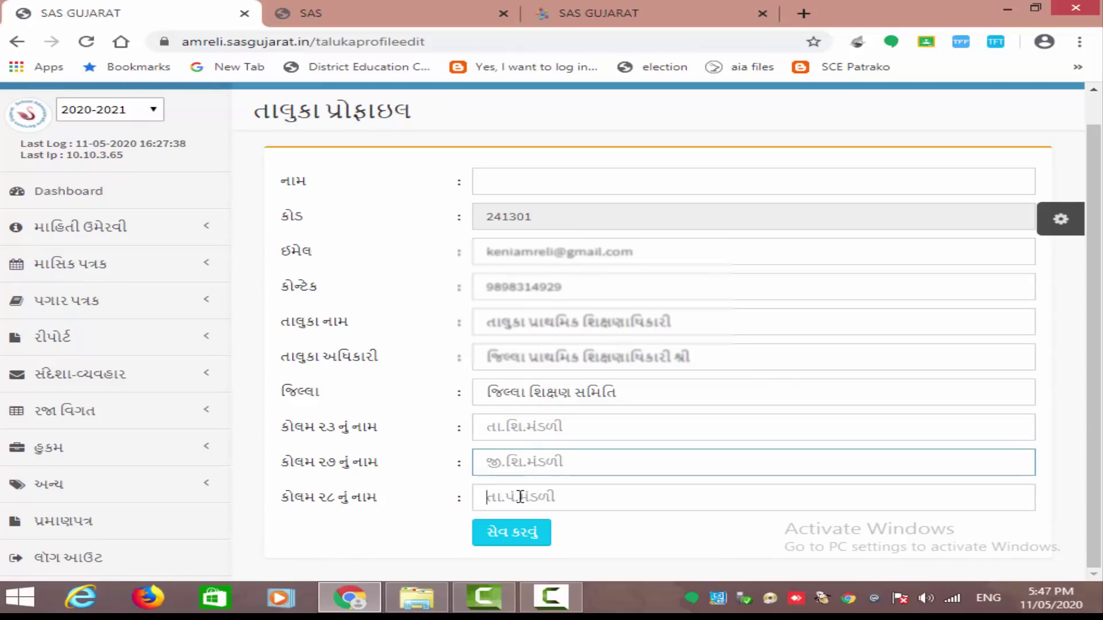
left_click(510, 428)
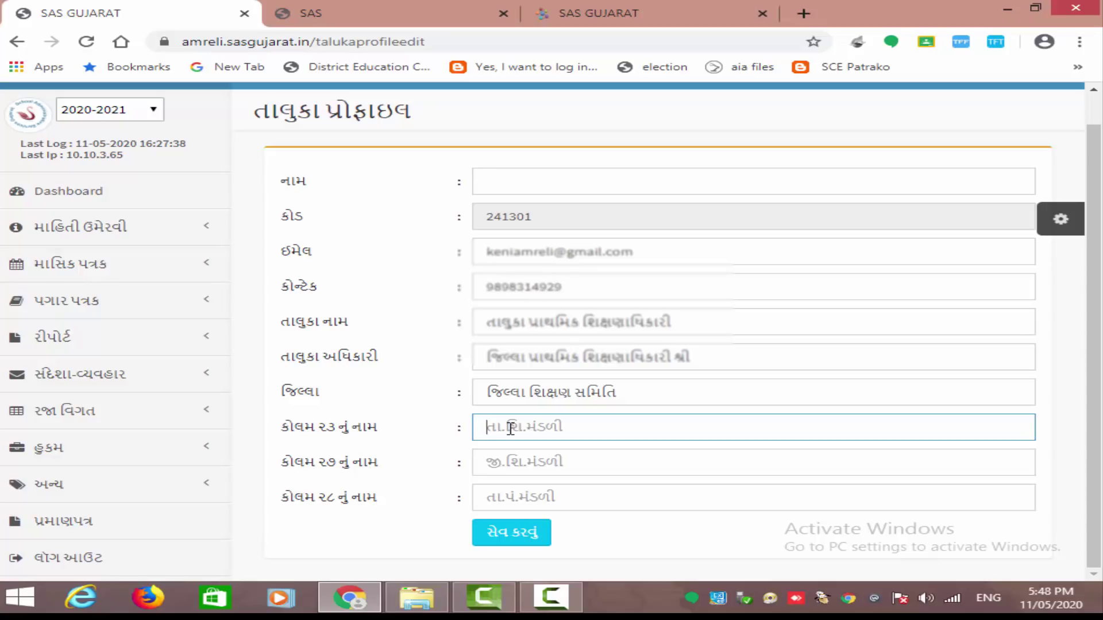
- Empty the Column 23 name field and return to the top of the profile form
key("ctrl+a")
key("BackSpace")
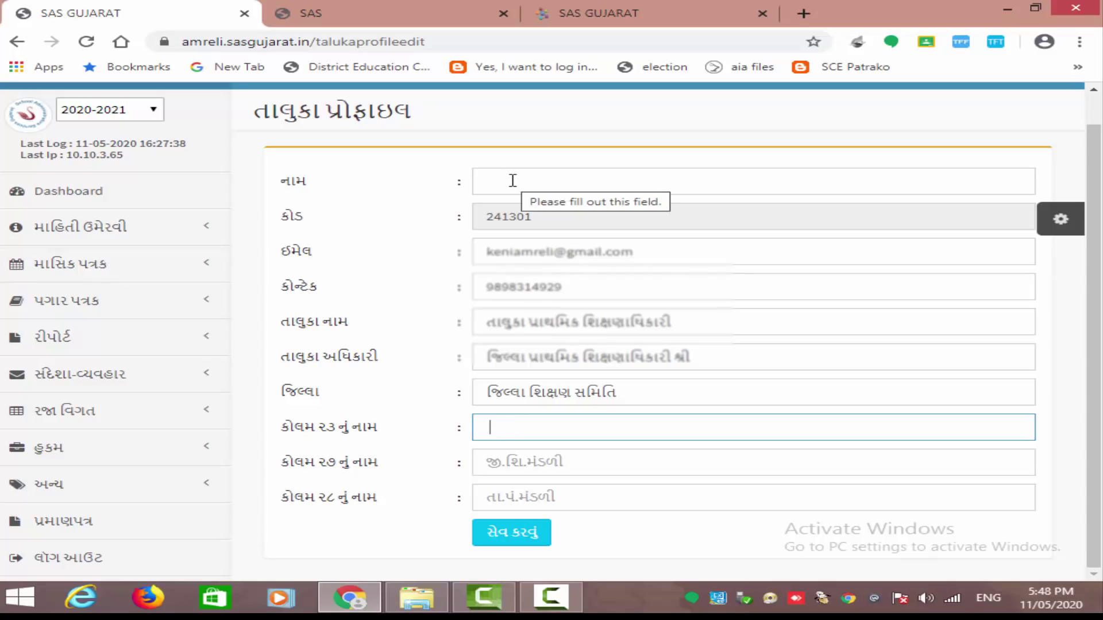
scroll(511, 180, "up", 1)
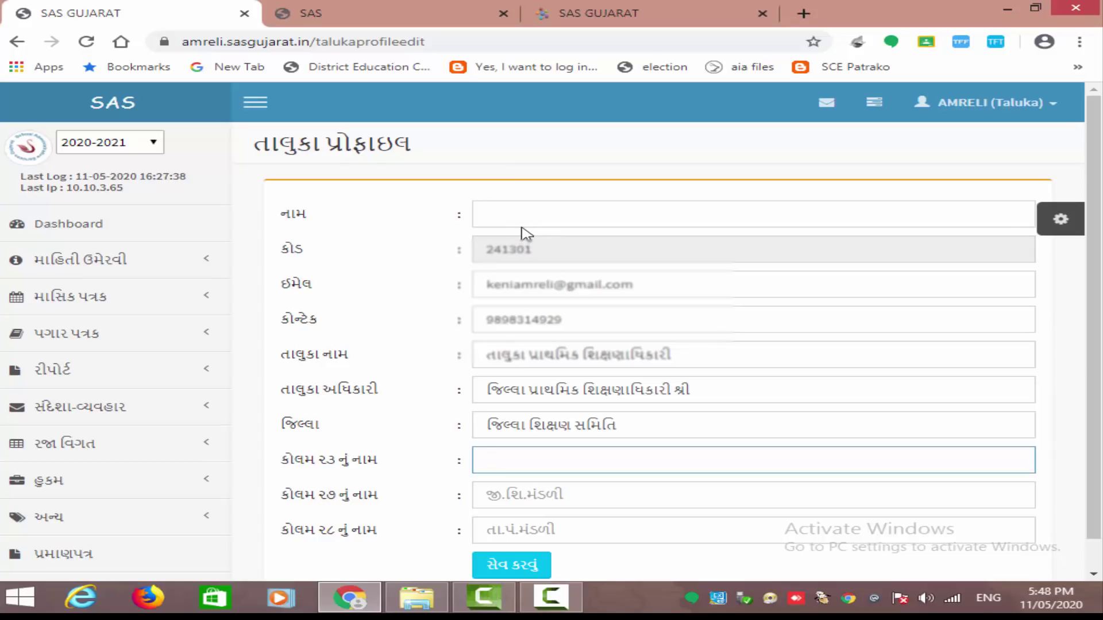
- Print the Apr-2020 detailed salary bill with pay type સંયુક્ત પગાર બિલ from પગાર બીલ પ્રિન્ટ
left_click(109, 346)
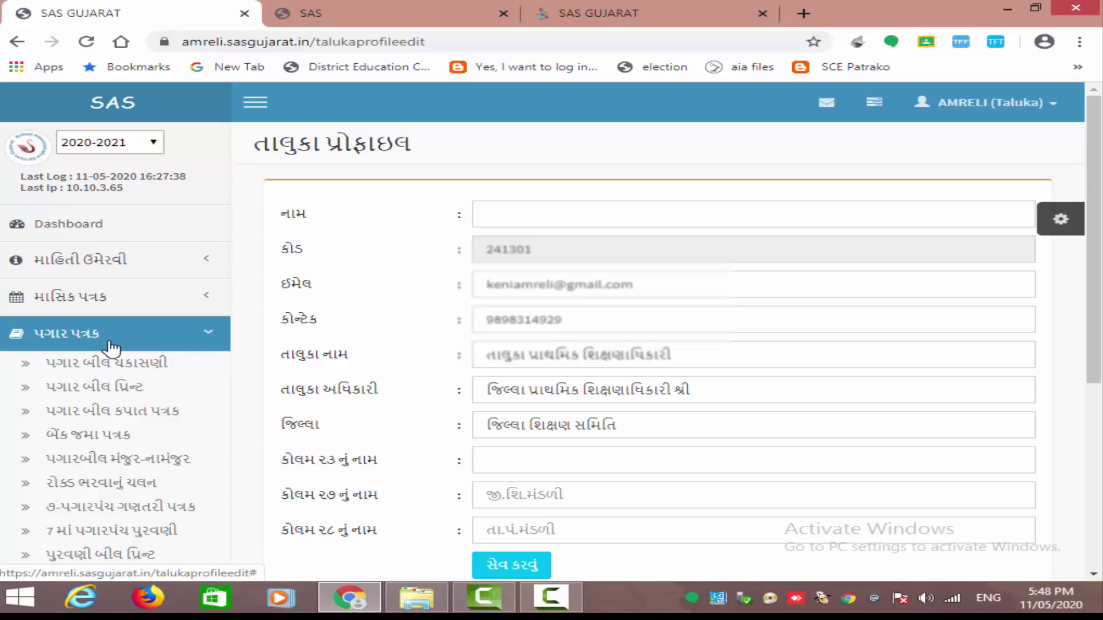
left_click(122, 386)
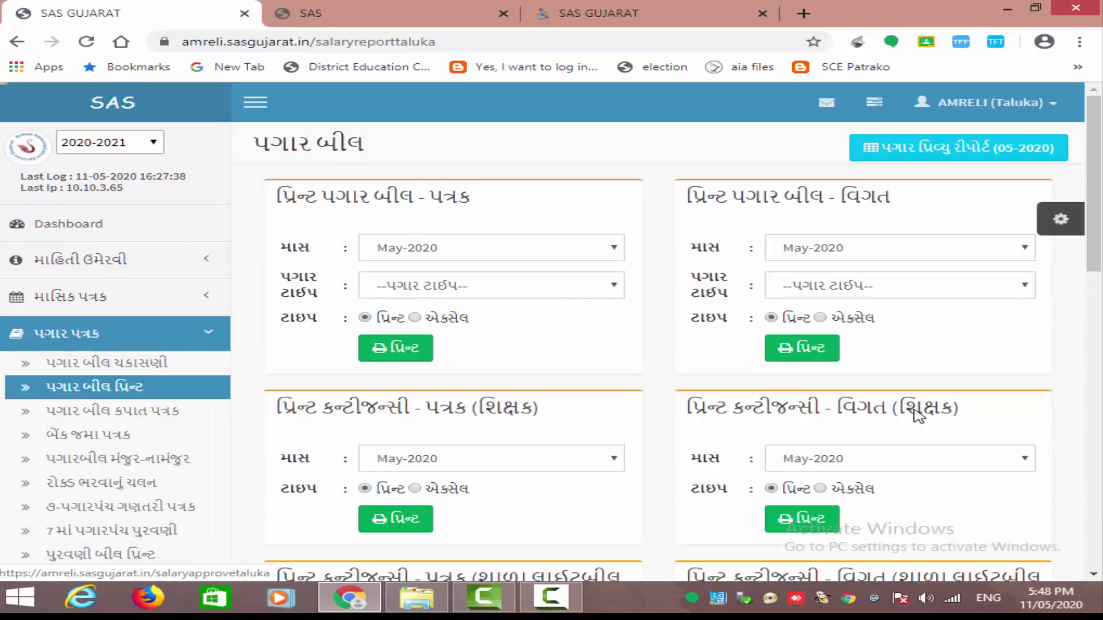
left_click(865, 290)
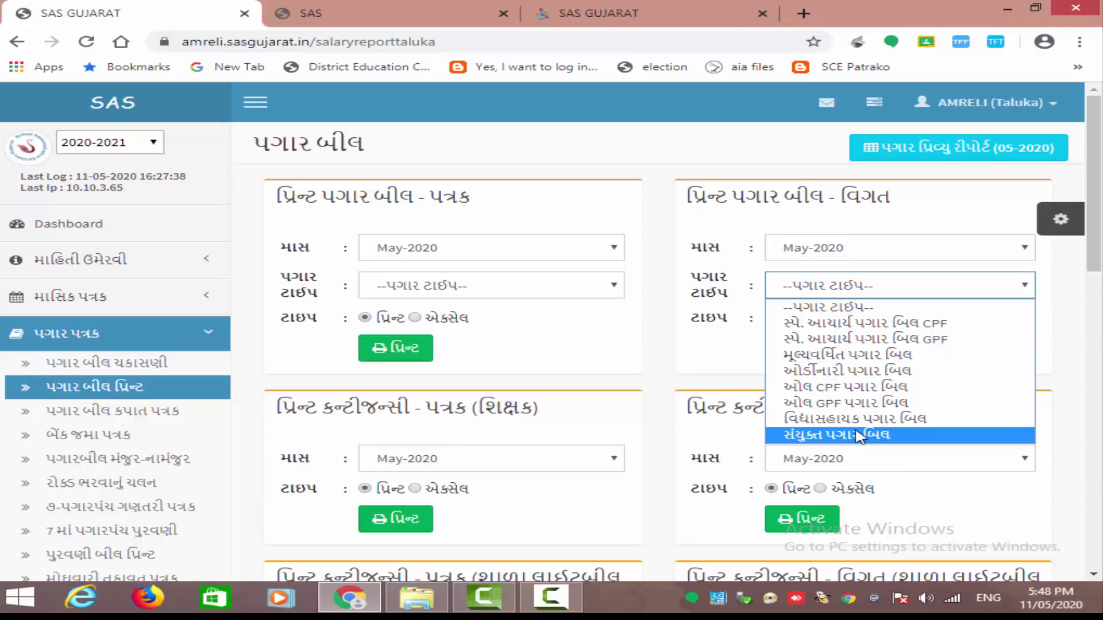
left_click(860, 437)
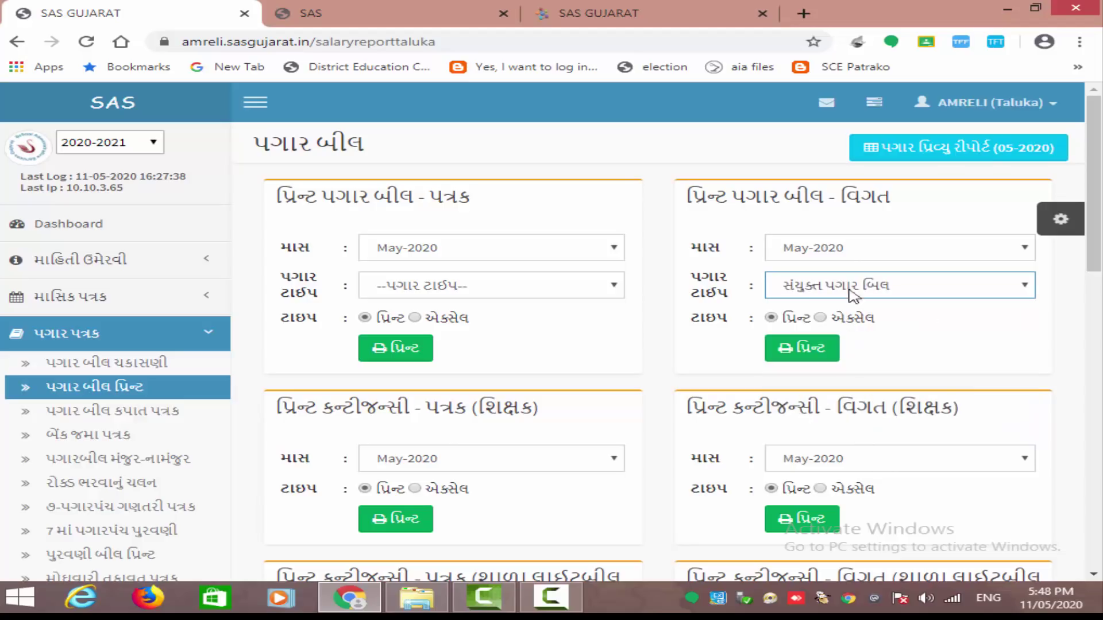
left_click(866, 247)
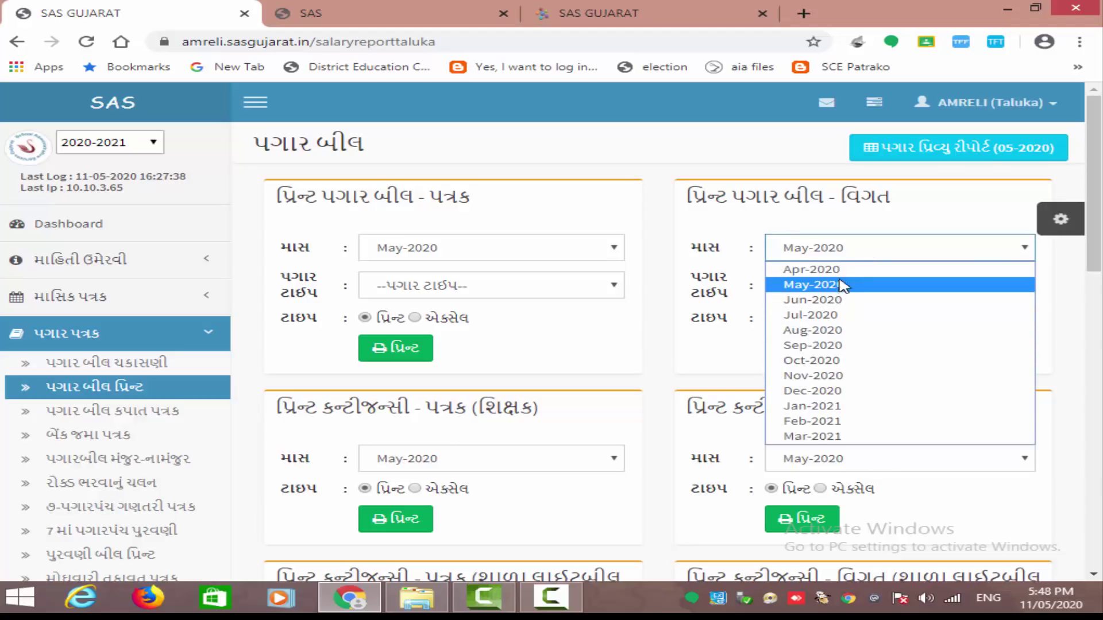
left_click(842, 270)
left_click(805, 348)
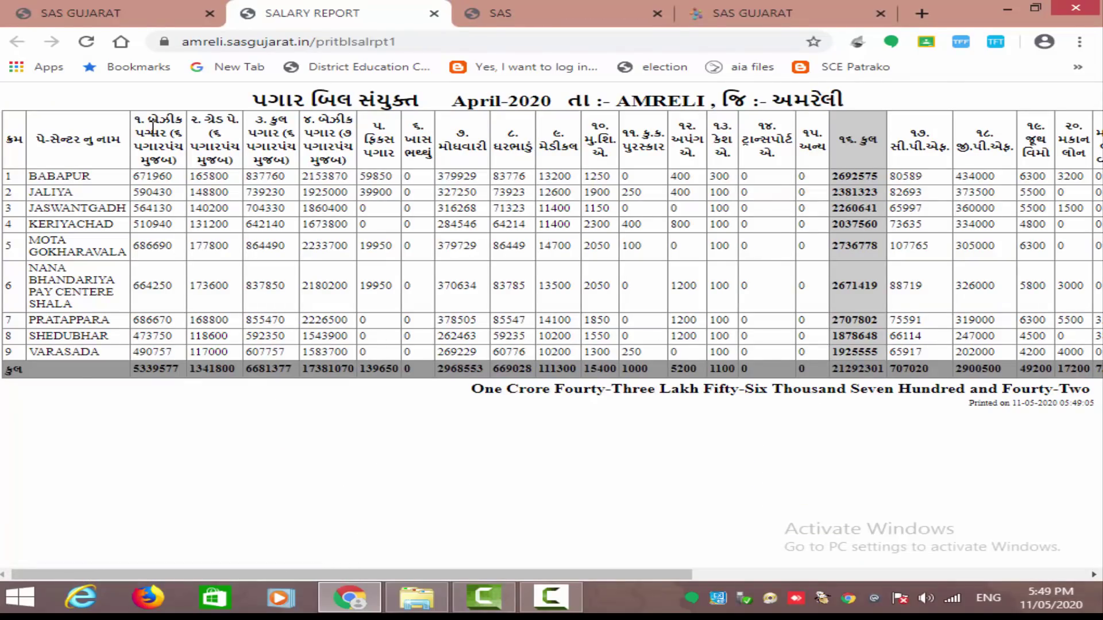
- Highlight the basic salary and dearness allowance column headings, then close the April-2020 report
left_click_drag(142, 121, 136, 120)
left_click_drag(466, 133, 457, 134)
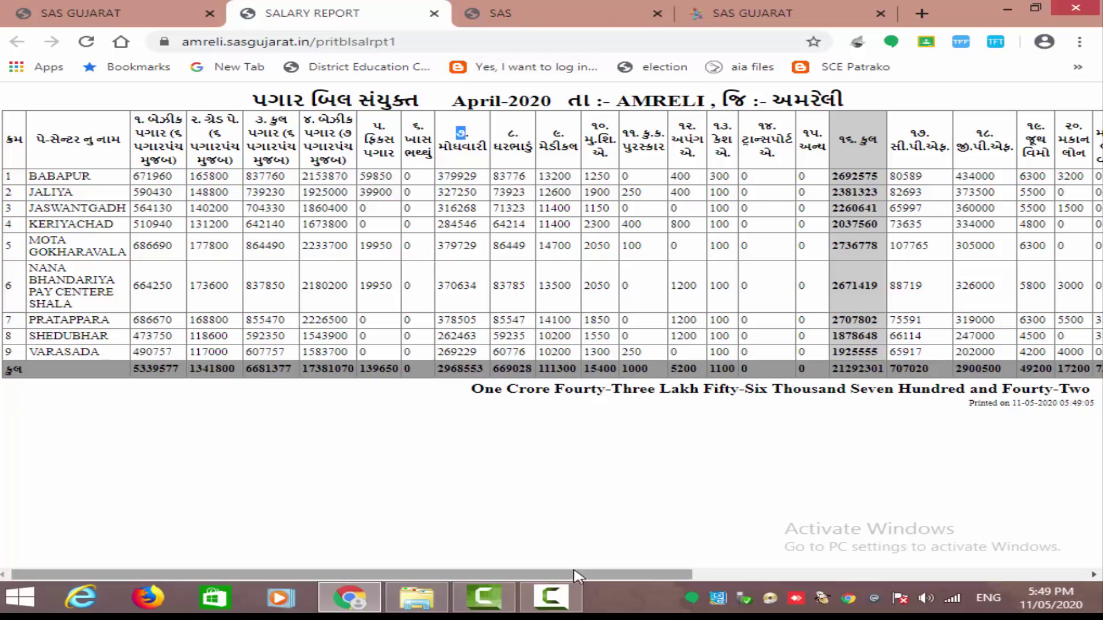
mouse_move(594, 574)
left_mouse_down()
mouse_move(810, 575)
mouse_move(580, 574)
left_mouse_up()
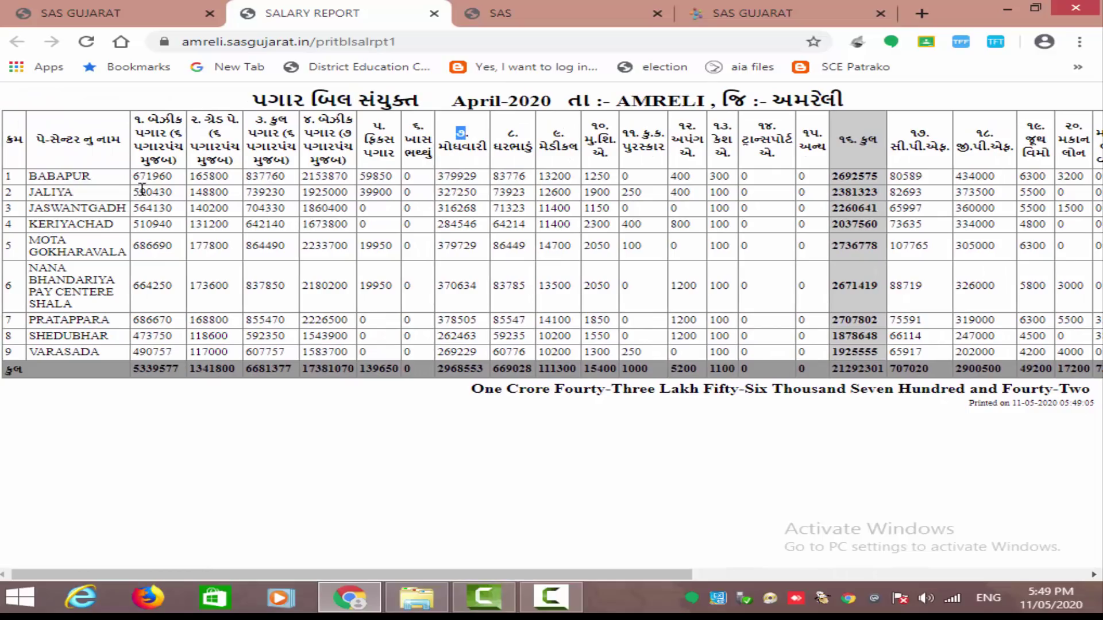
left_click(434, 13)
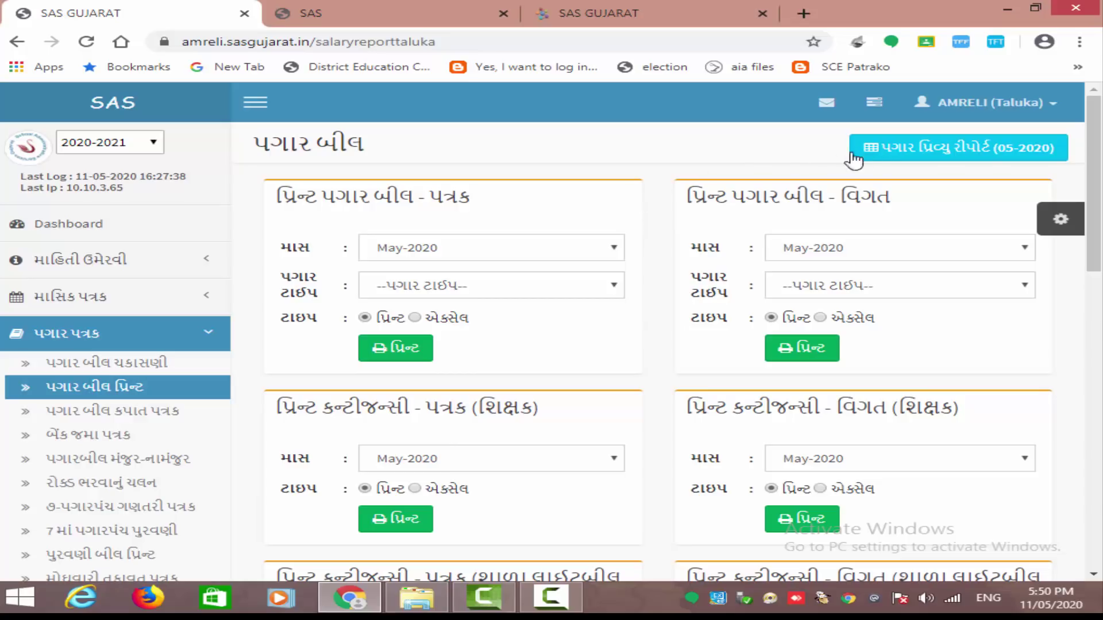
- Request the 05-2020 pay preview report in its printable version instead of Excel
left_click(890, 156)
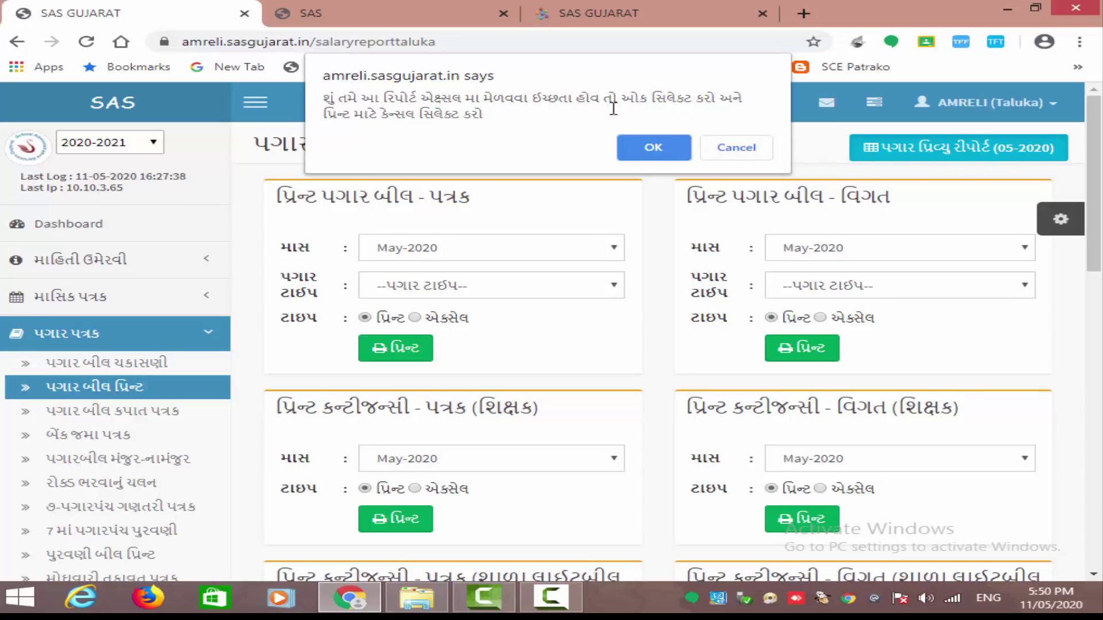
left_click(737, 150)
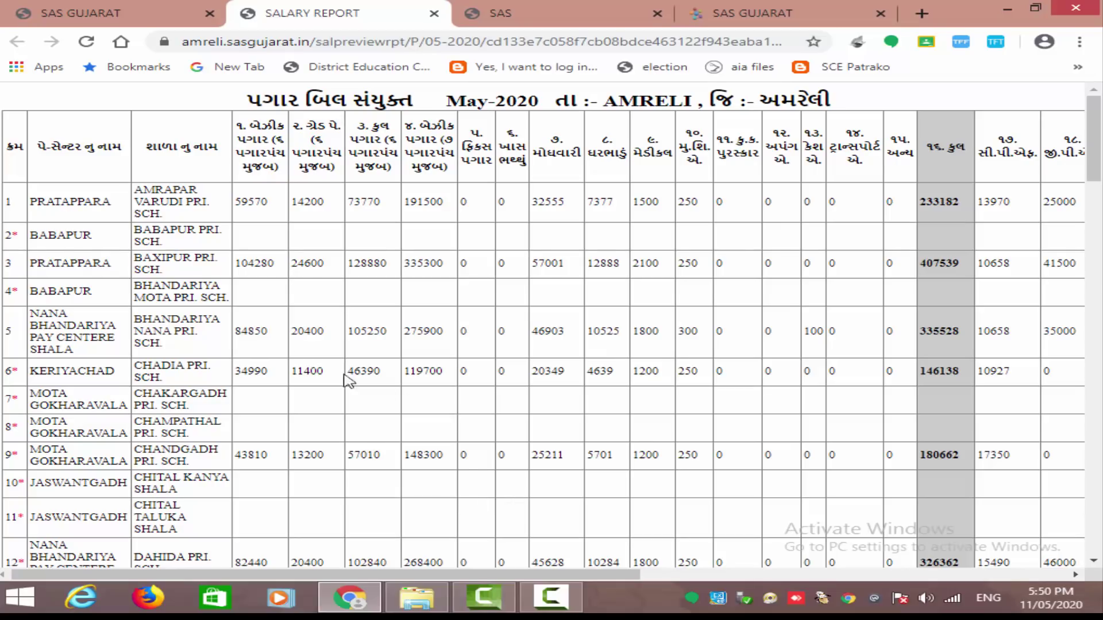
left_click_drag(332, 214, 795, 221)
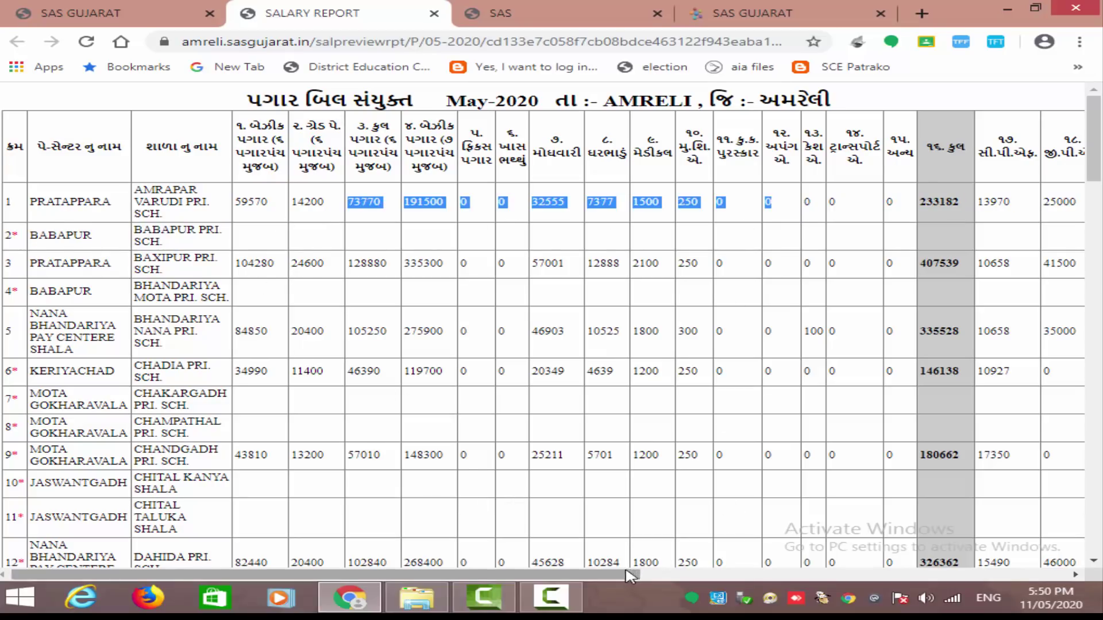
left_click_drag(636, 574, 524, 522)
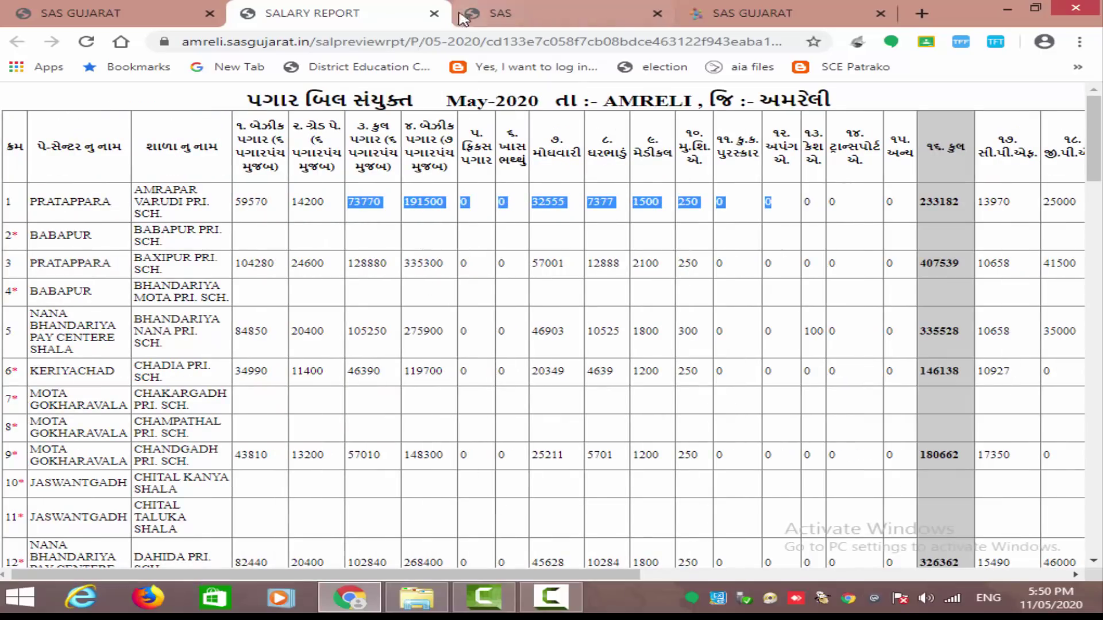
left_click(503, 15)
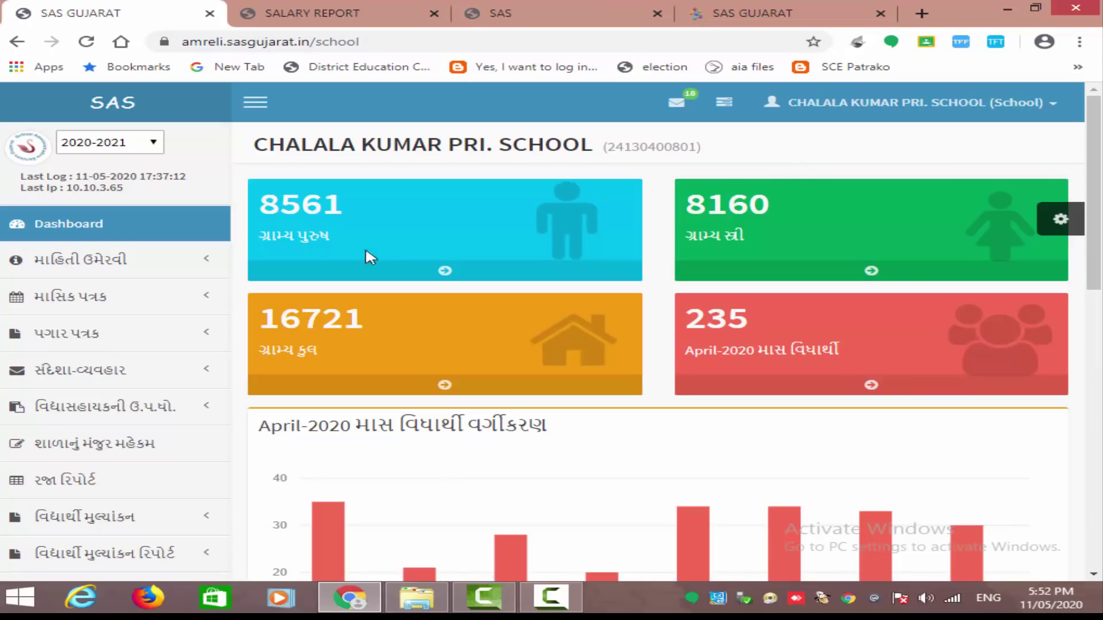
- Open શિક્ષક ની માહિતી under માહિતી ઉમેરવી to list the school's teachers
left_click(198, 260)
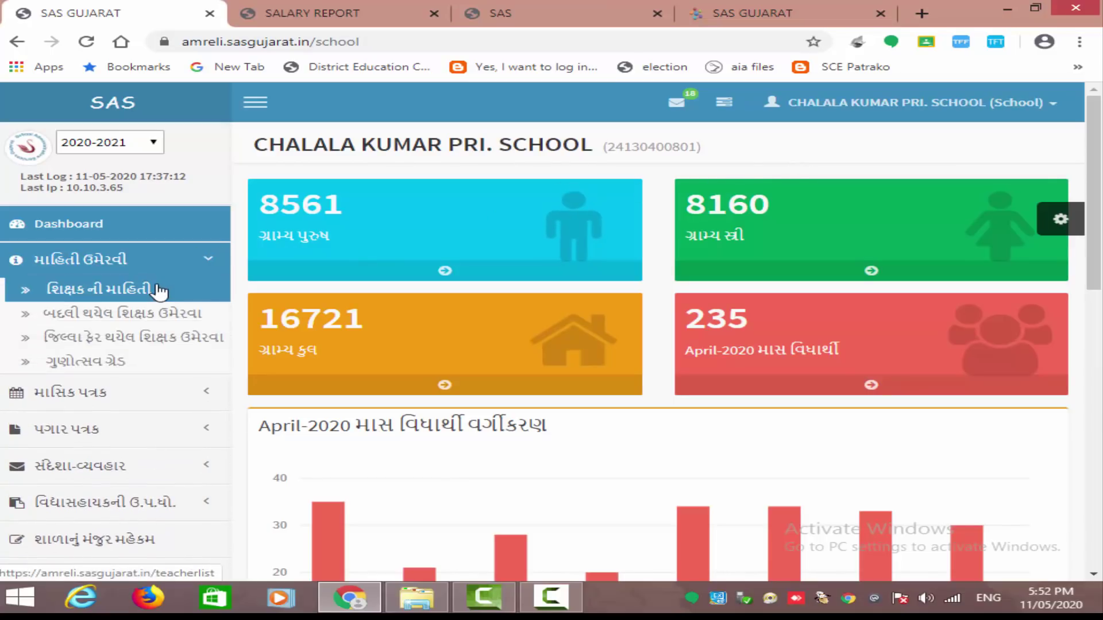
left_click(159, 290)
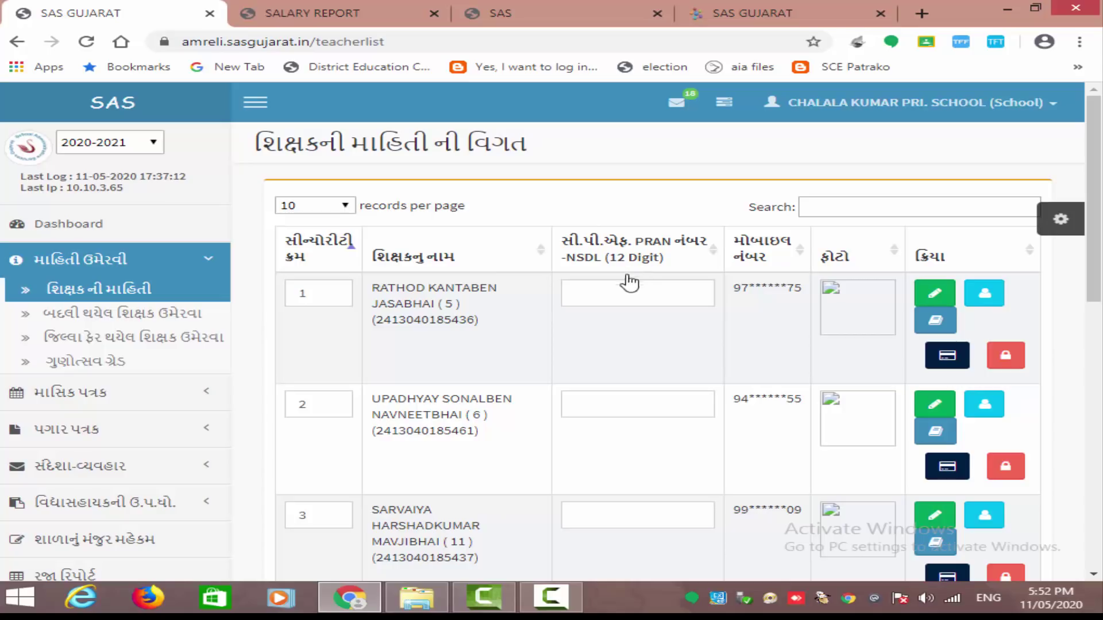
- Enter and save the first teacher's PRAN number, then highlight their name and ID
left_click(572, 289)
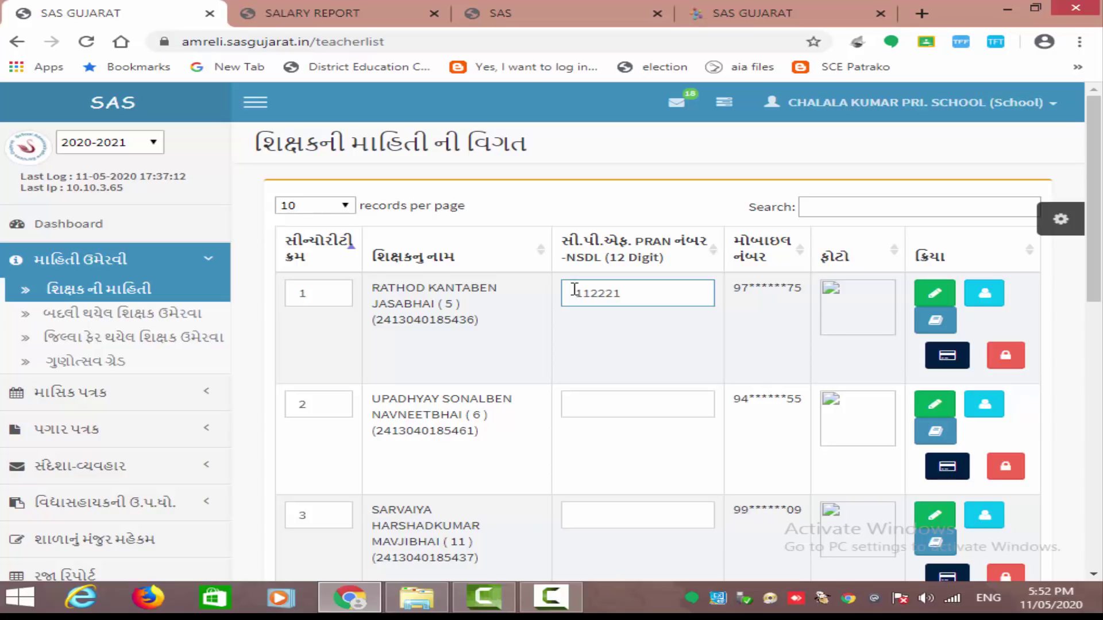
key("Tab")
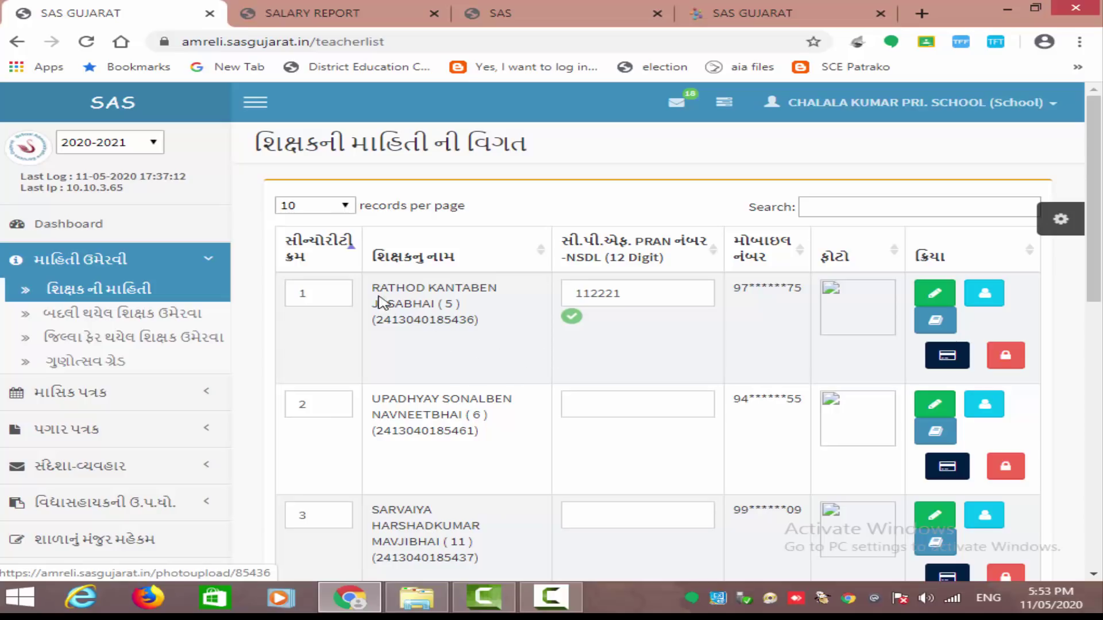
left_click_drag(374, 289, 446, 289)
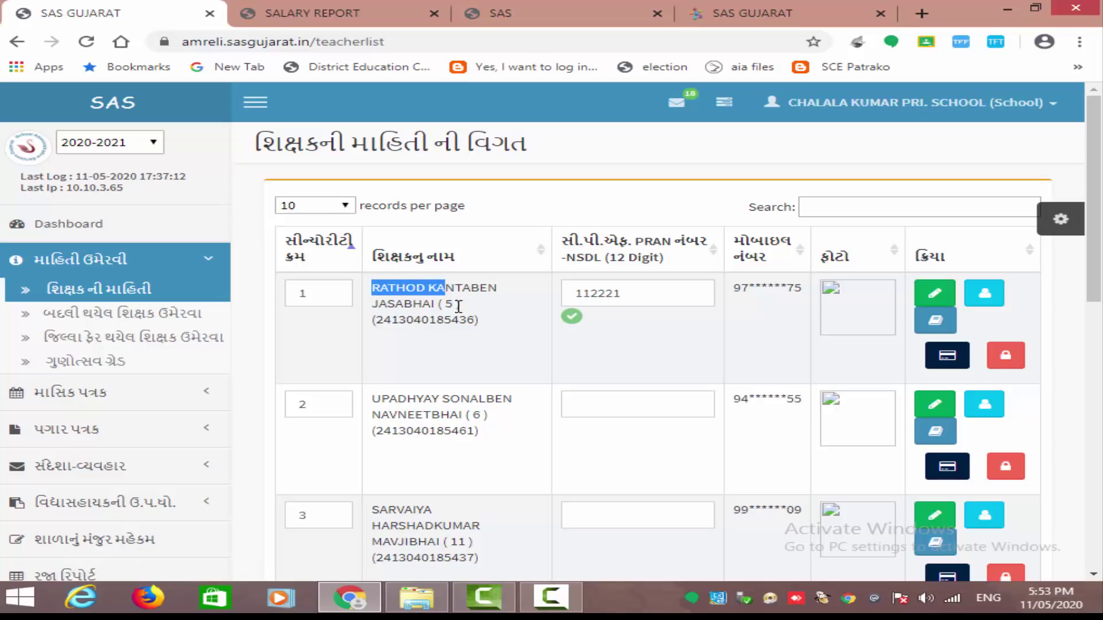
left_click_drag(476, 322, 374, 330)
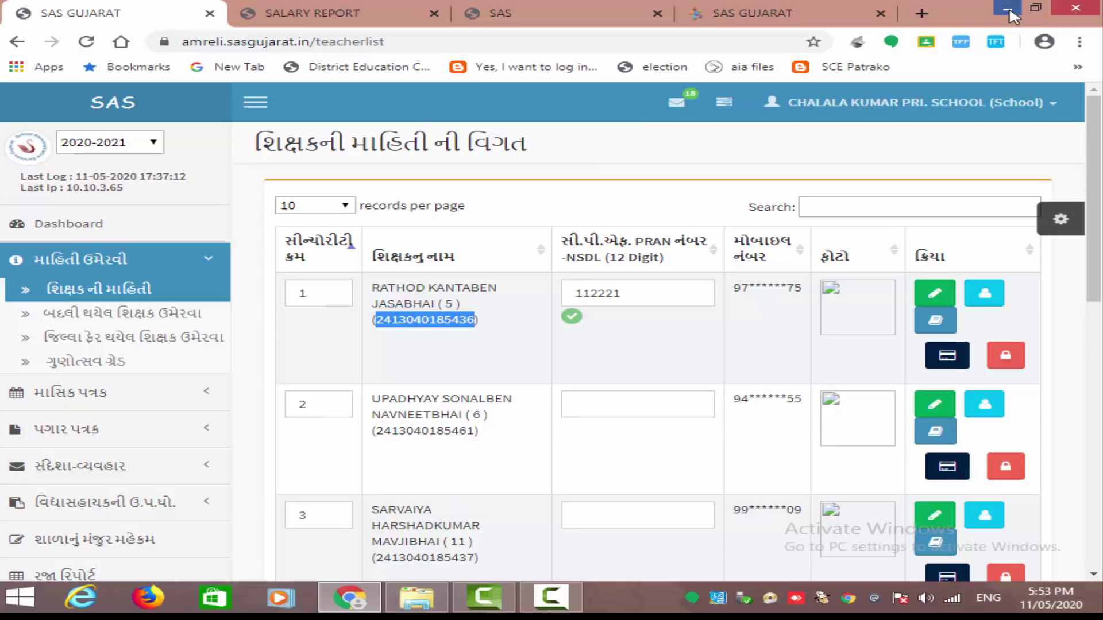
- Open sascode from File Explorer, dismiss the activation warning, and run the slide show from the beginning
left_click(1013, 14)
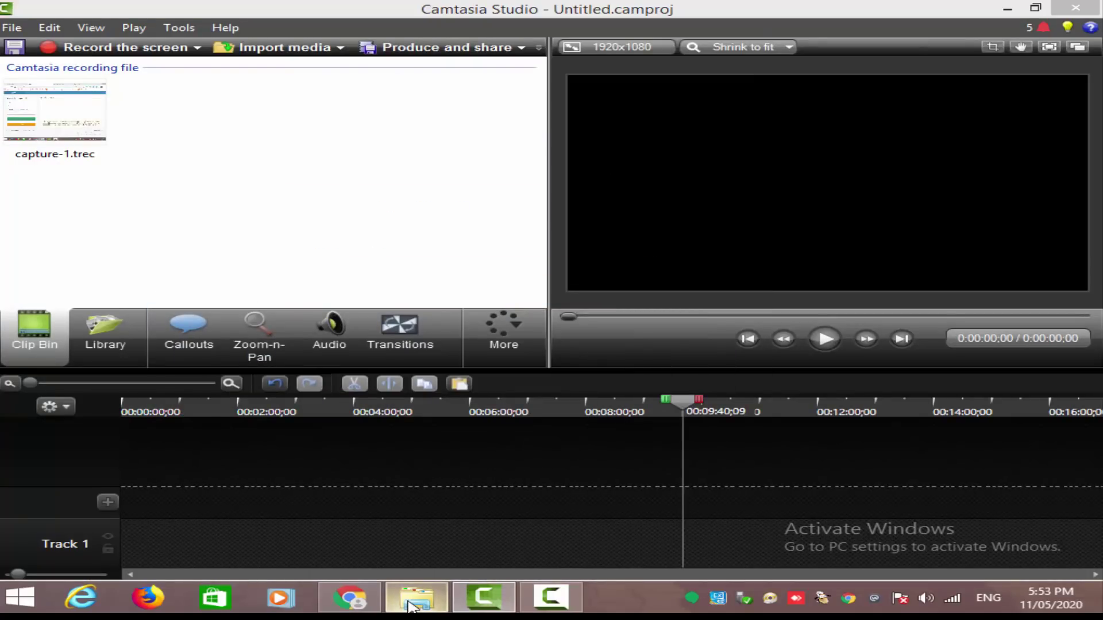
left_click(414, 598)
double_click(287, 116)
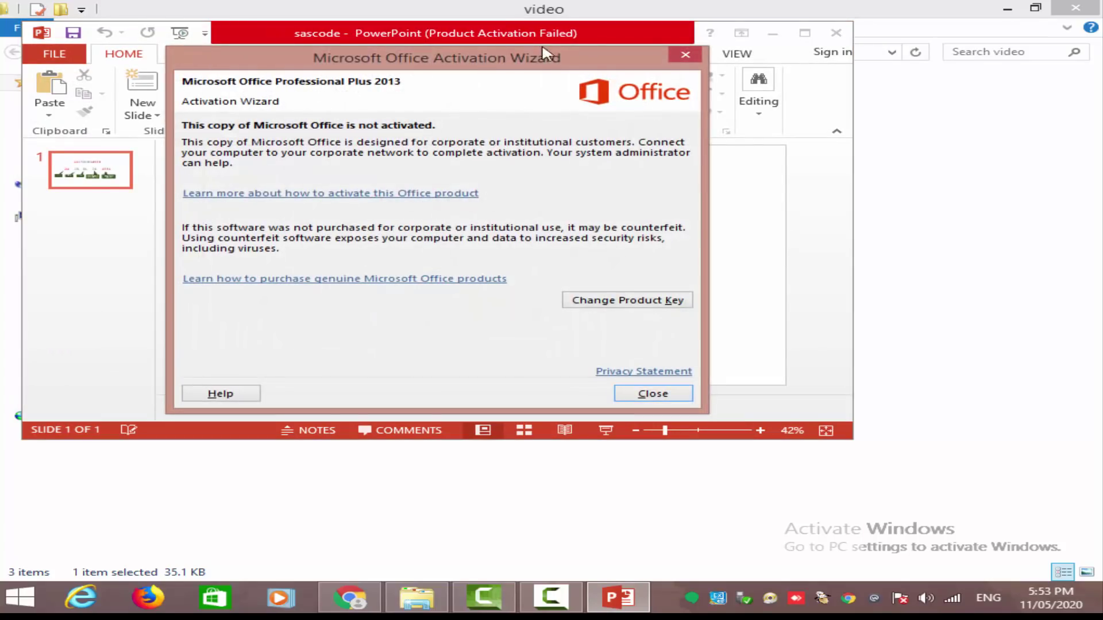
left_click(685, 56)
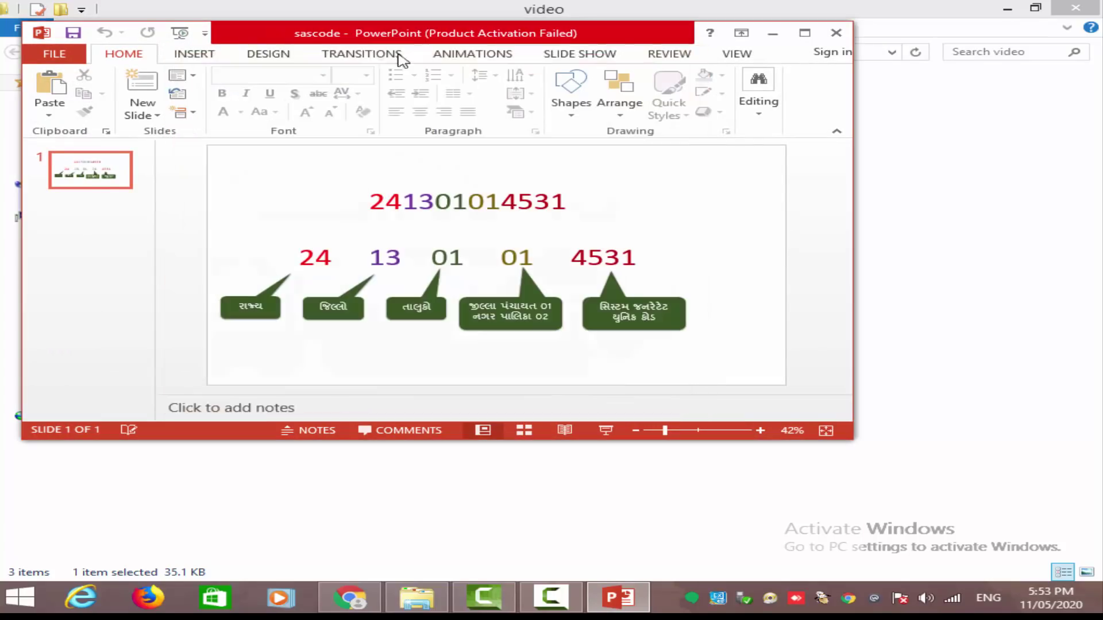
left_click(181, 33)
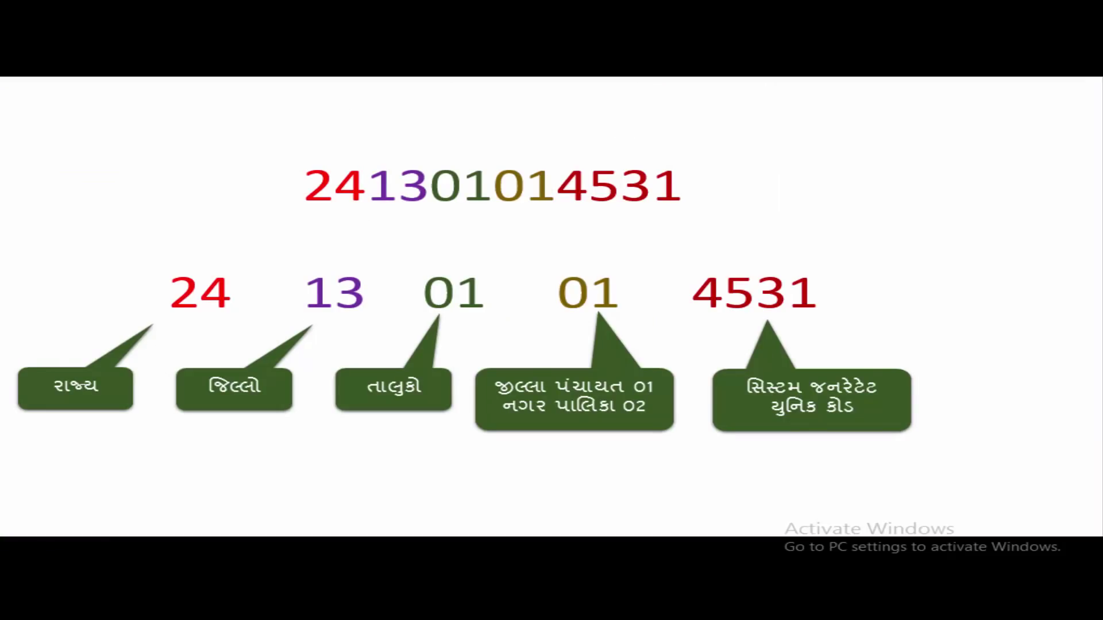